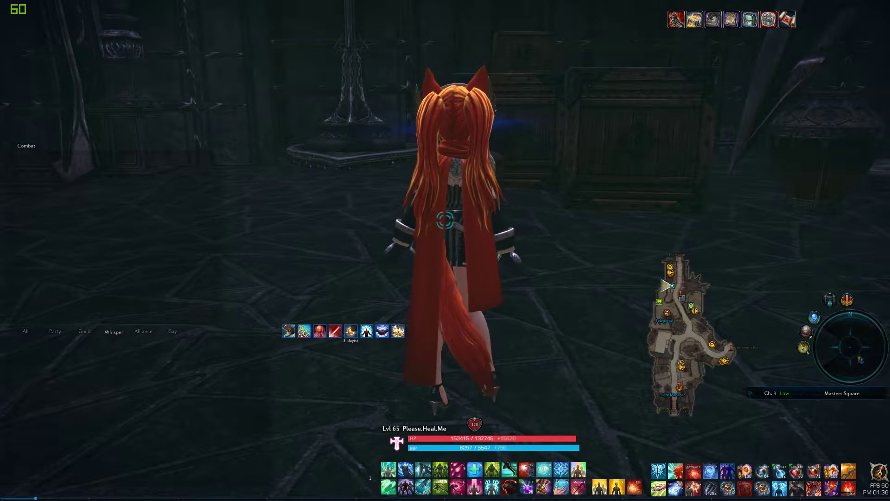
Check the available screen resolutions in TERA's video options, then return to the game.
{"action": "key", "text": "o"}
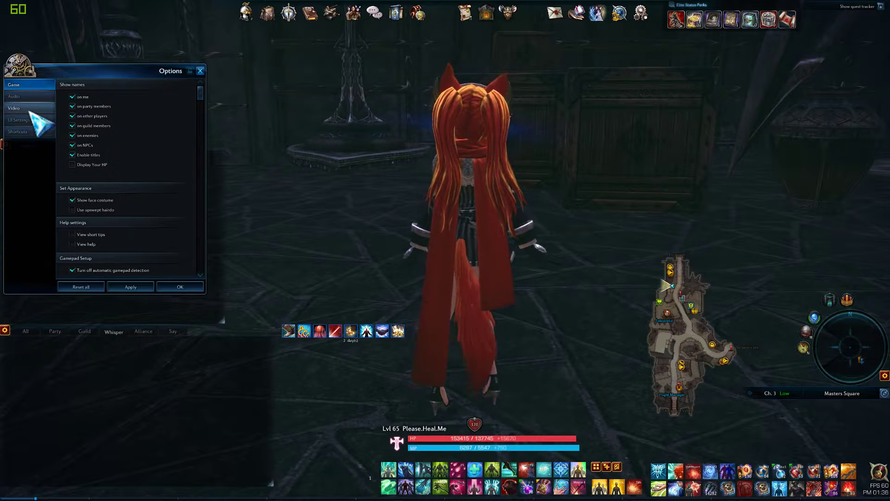
{"action": "left_click", "coordinate": [30, 110]}
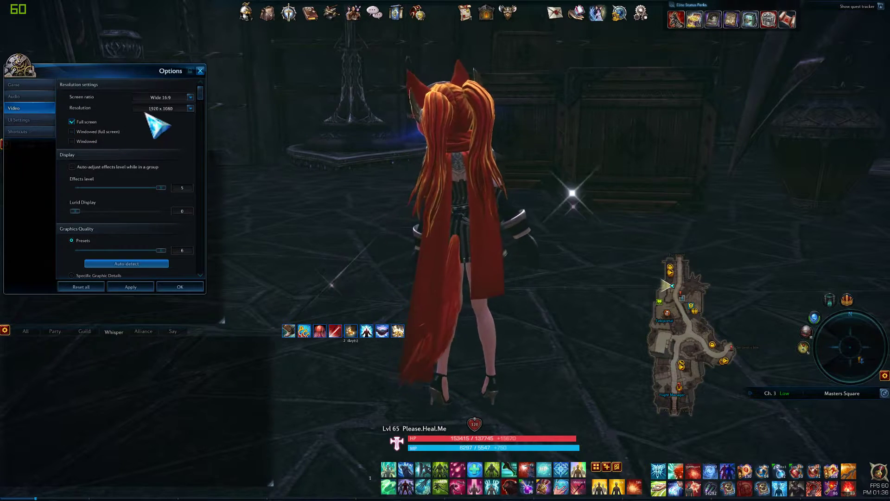
{"action": "left_click", "coordinate": [163, 109]}
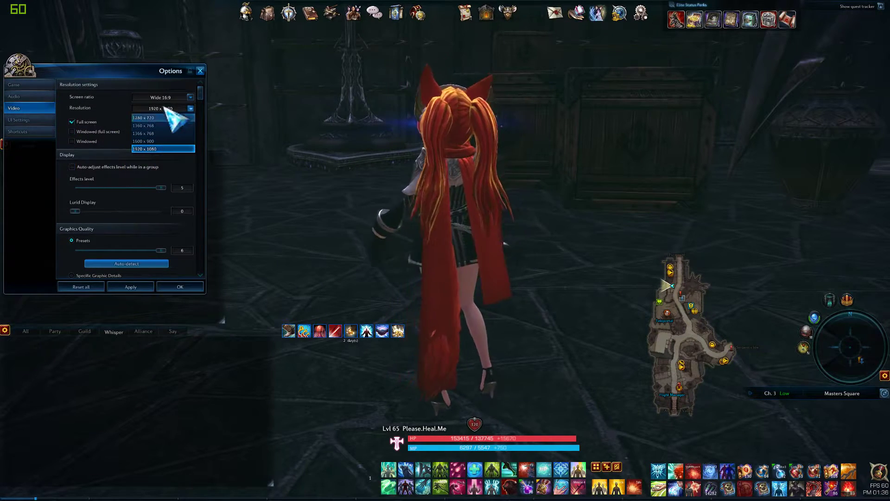
{"action": "key", "text": "Escape"}
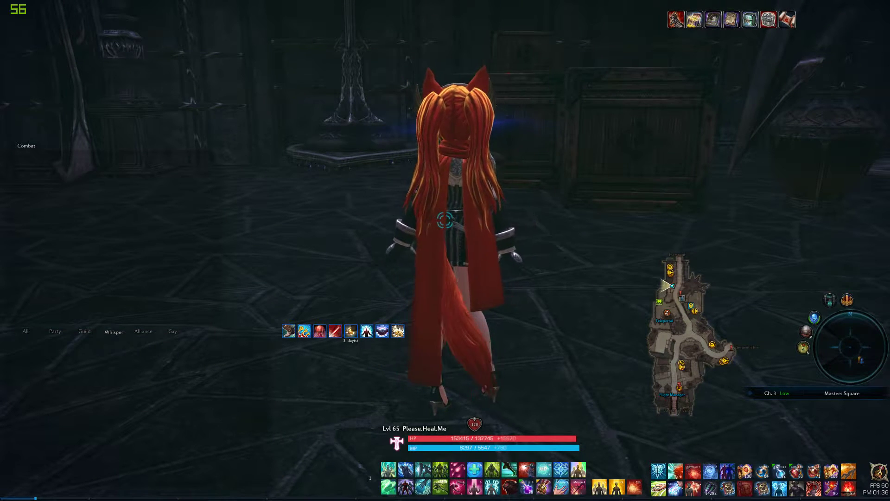
Note the Afterburner GPU readings 48 and 35 in Notepad.
{"action": "key", "text": "alt+Tab"}
{"action": "left_click", "coordinate": [451, 236]}
{"action": "key", "text": "alt+Tab"}
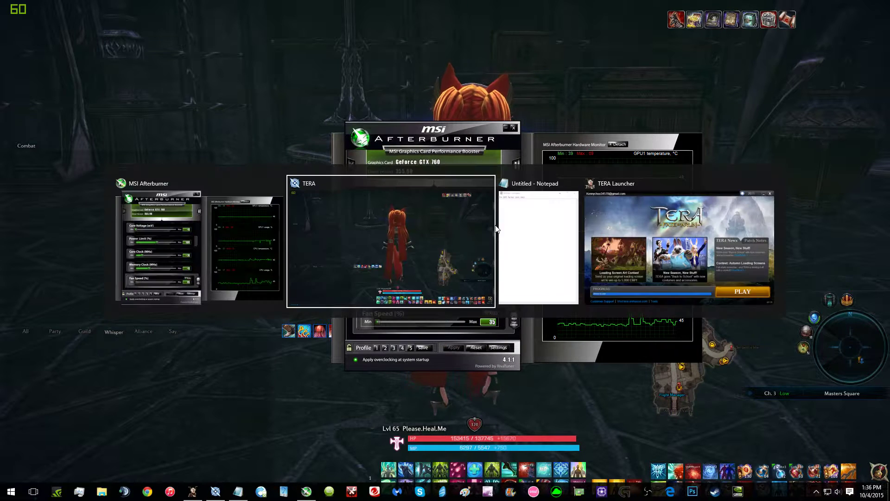
{"action": "left_click", "coordinate": [537, 236]}
{"action": "left_click", "coordinate": [91, 102]}
{"action": "type", "text": "48"}
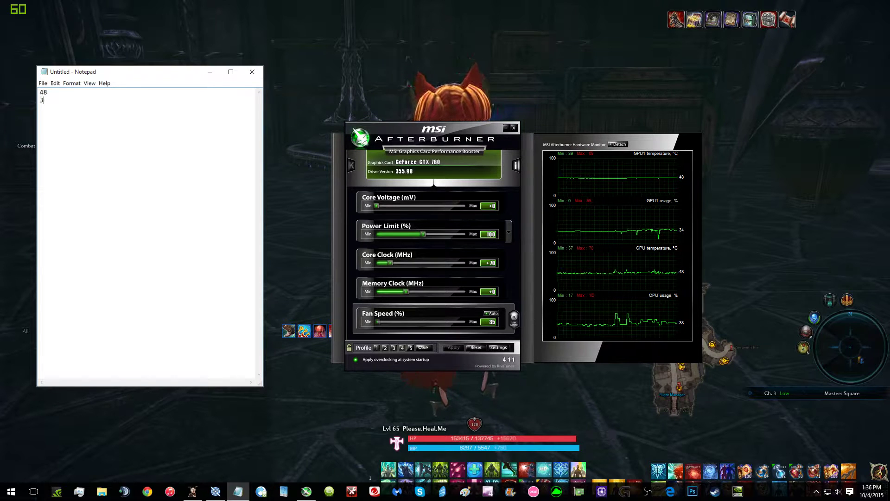
{"action": "left_click", "coordinate": [646, 218]}
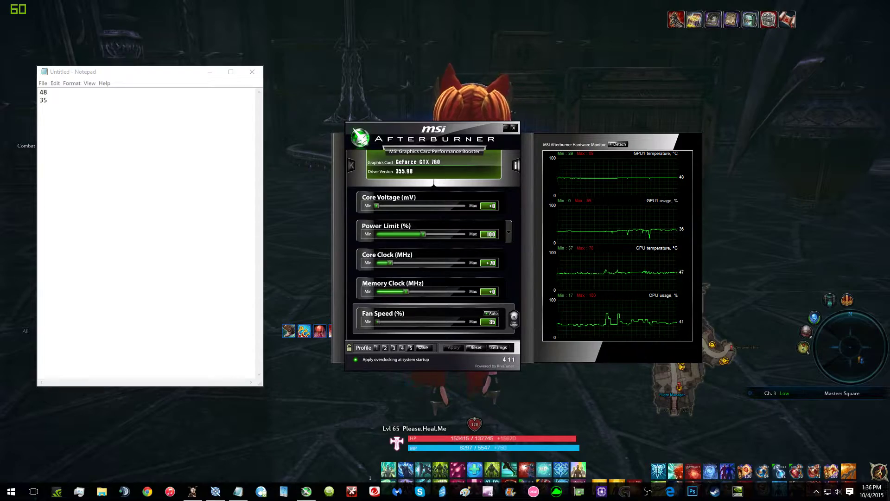
Launch NVIDIA Control Panel from the desktop shortcut menu.
{"action": "key", "text": "super+d"}
{"action": "right_click", "coordinate": [554, 302]}
{"action": "left_click", "coordinate": [596, 368]}
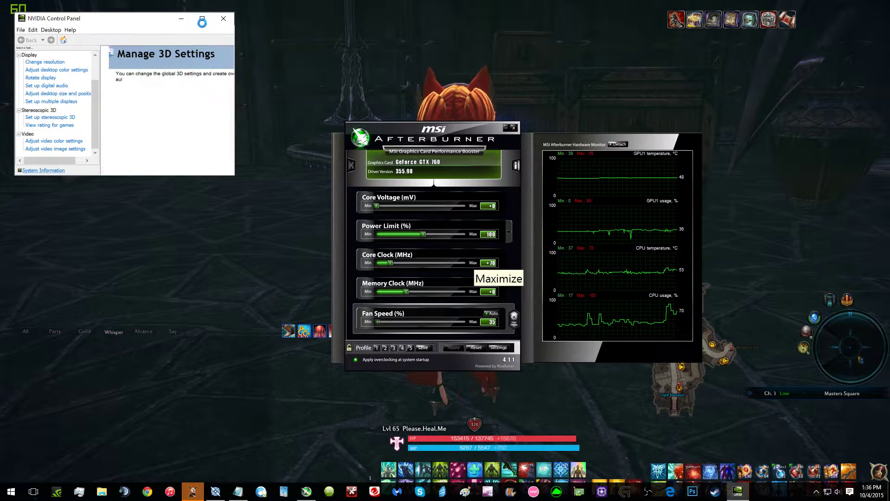
Maximize NVIDIA Control Panel and keep desktop scaling performed on the GPU.
{"action": "left_click", "coordinate": [202, 19]}
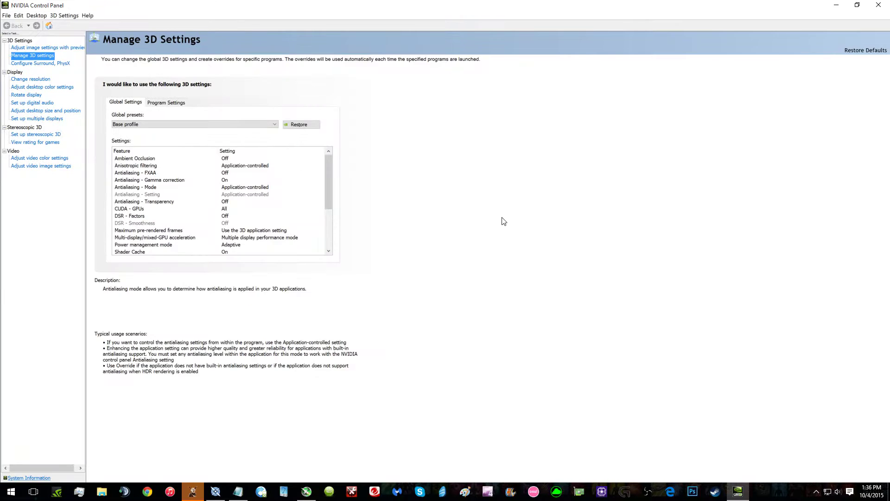
{"action": "left_click", "coordinate": [66, 113]}
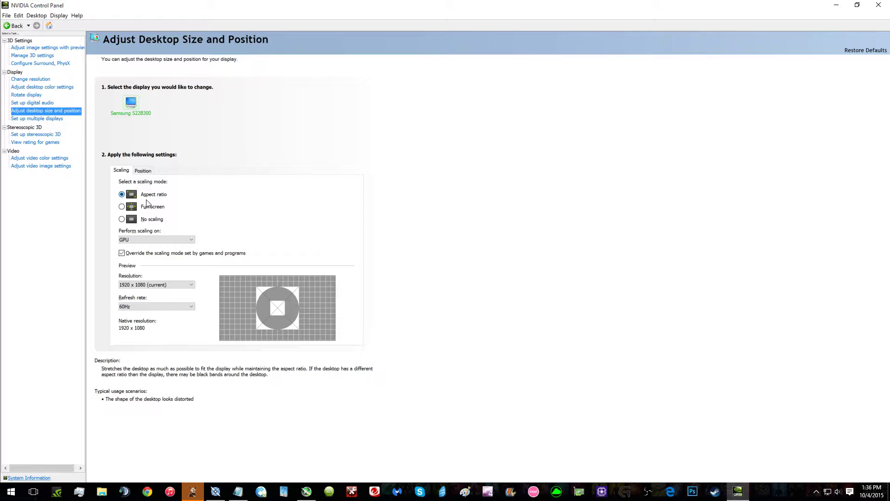
{"action": "left_click", "coordinate": [157, 239]}
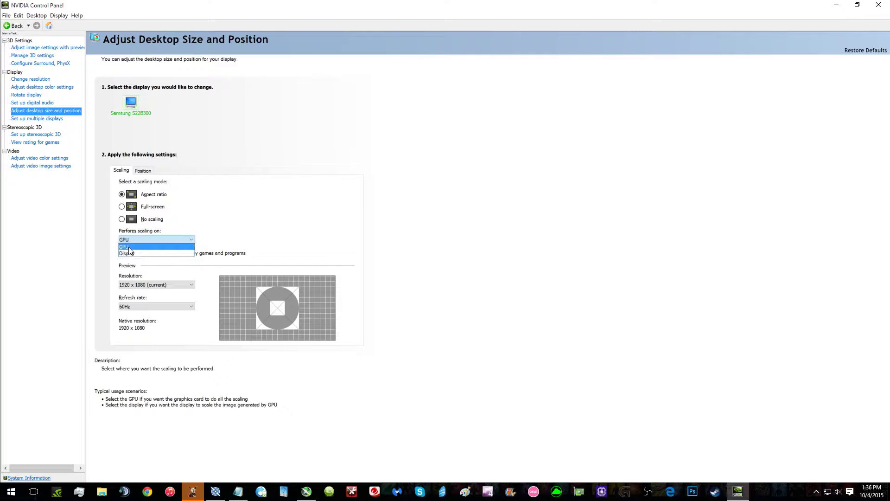
{"action": "left_click", "coordinate": [129, 248]}
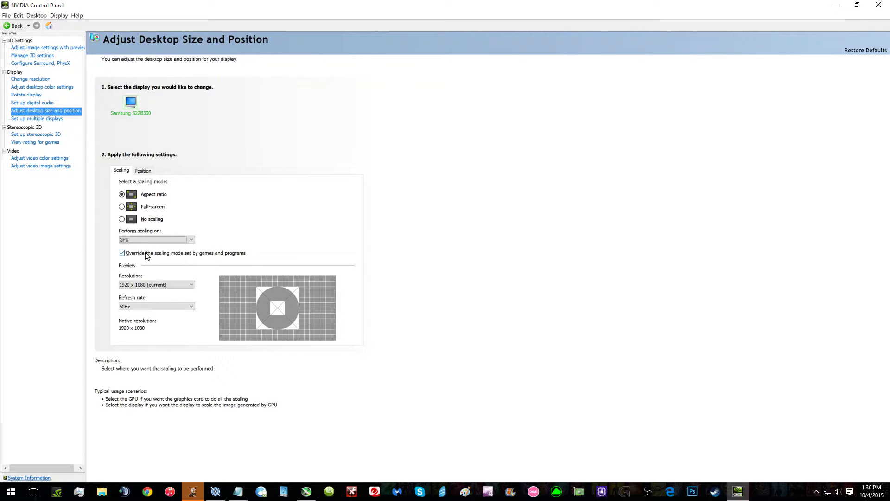
{"action": "mouse_move", "coordinate": [185, 253]}
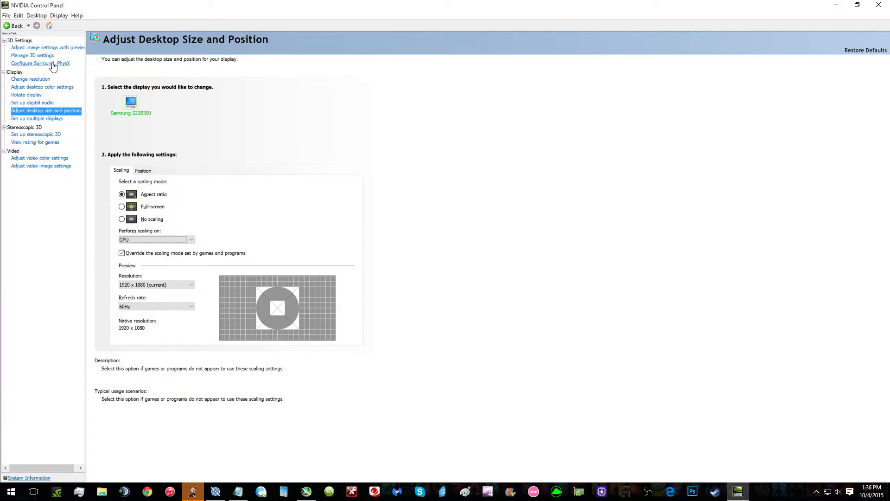
Enable DSR factors from 1.20x upward with 33% smoothness, then apply and keep the changes.
{"action": "left_click", "coordinate": [39, 56]}
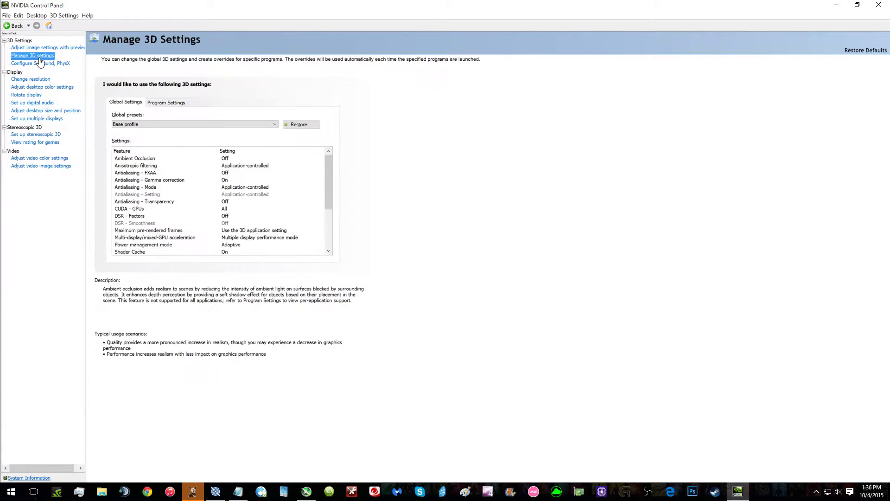
{"action": "left_click", "coordinate": [226, 217]}
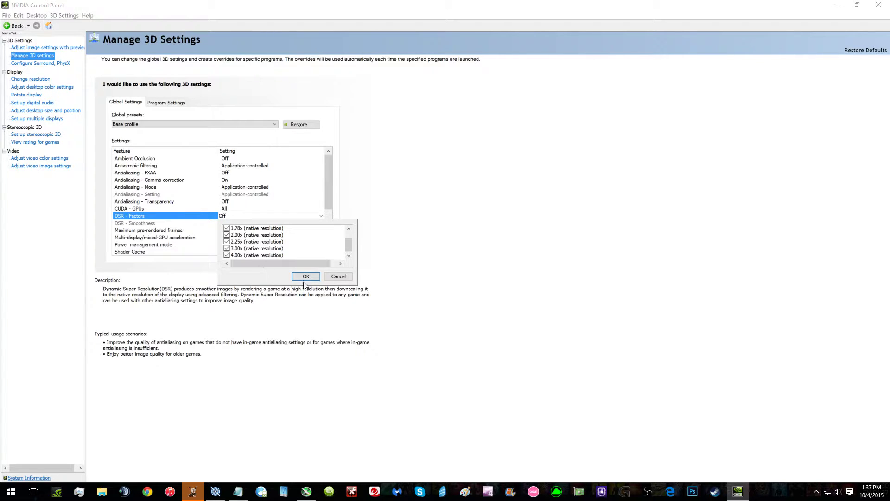
{"action": "left_click", "coordinate": [306, 278]}
{"action": "mouse_move", "coordinate": [135, 222]}
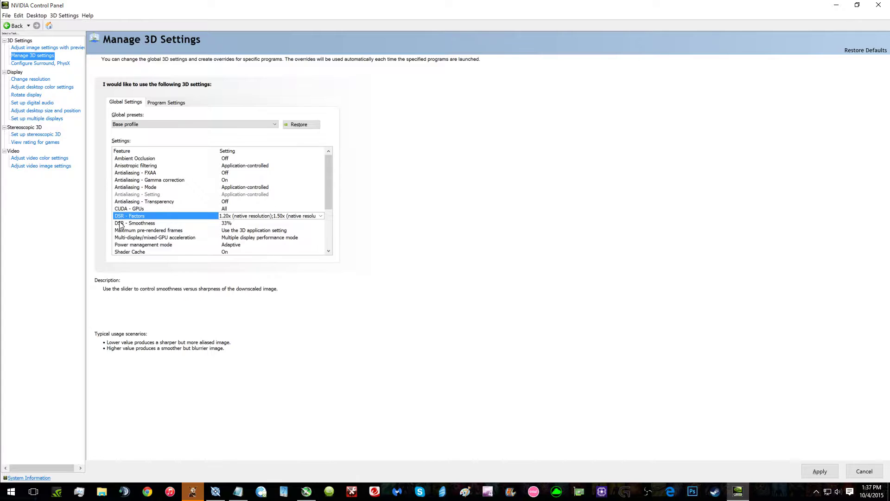
{"action": "left_click", "coordinate": [175, 223]}
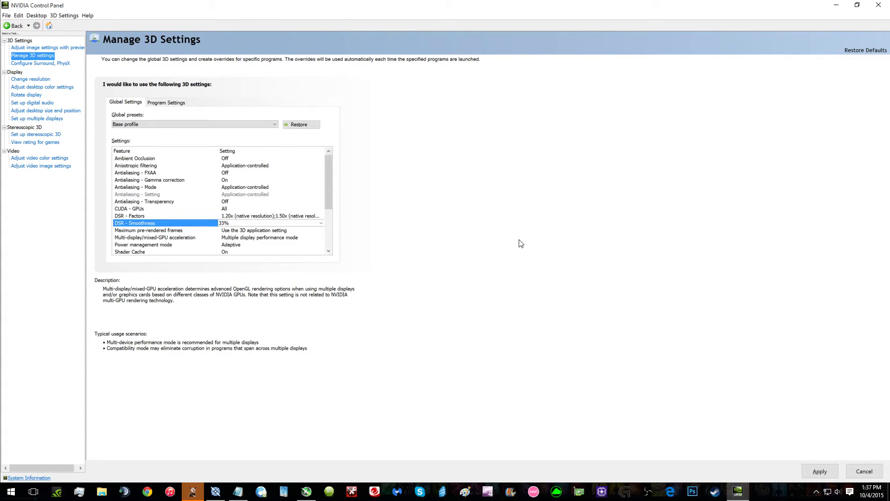
{"action": "left_click", "coordinate": [812, 471]}
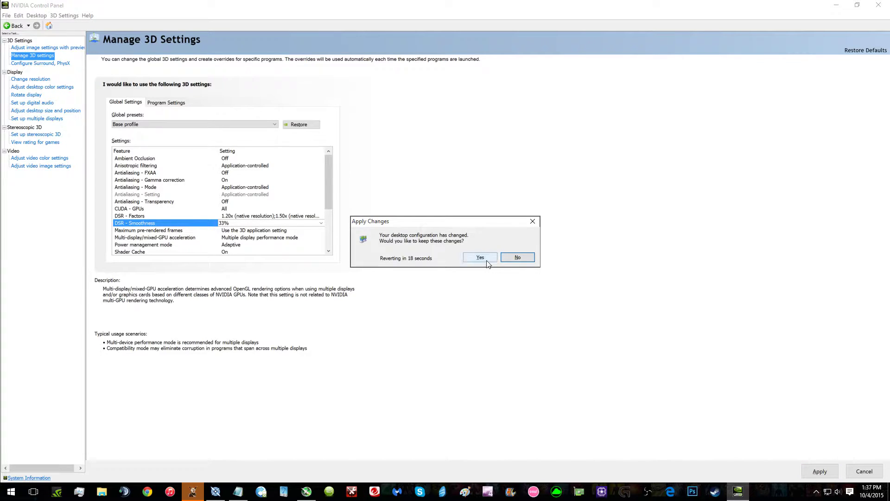
{"action": "left_click", "coordinate": [485, 259]}
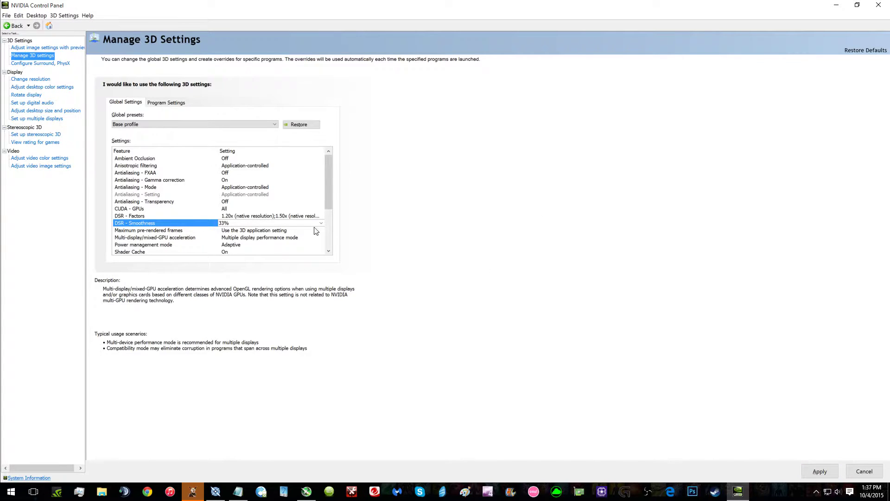
{"action": "left_click", "coordinate": [30, 80]}
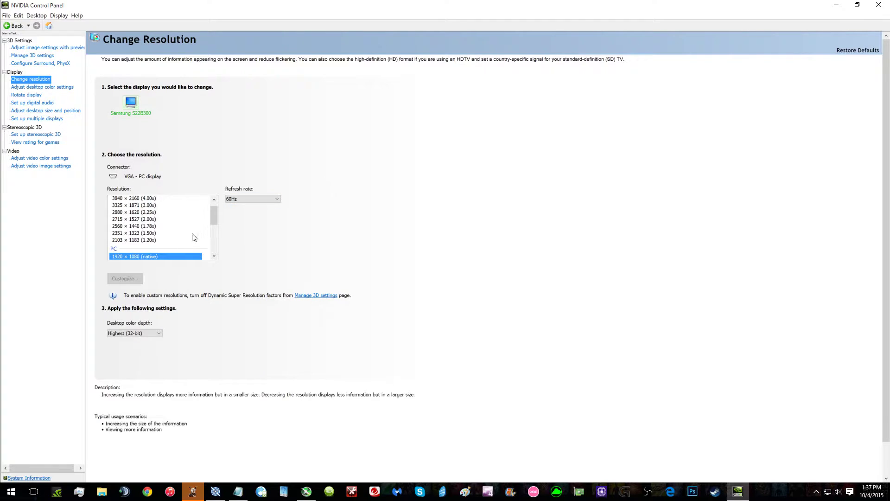
{"action": "scroll", "coordinate": [174, 242], "scroll_direction": "up", "scroll_amount": 1}
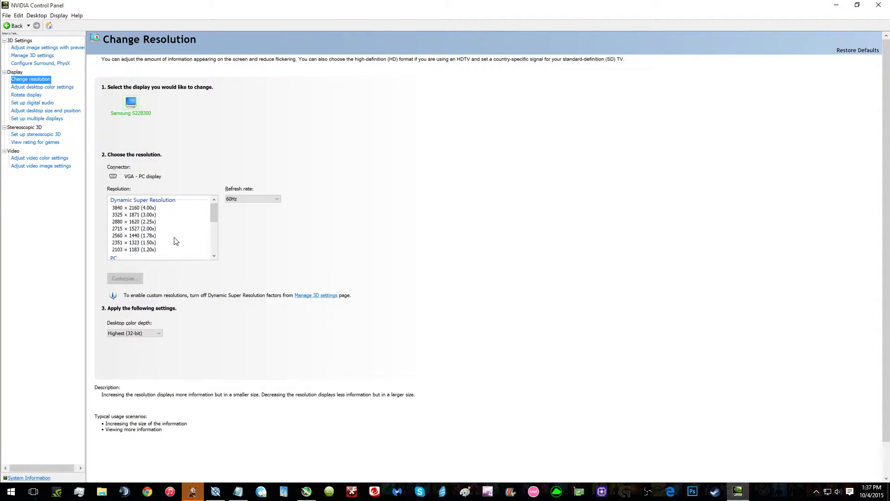
Apply and keep the 3840 × 2160 (4.00x) resolution, then close the running TERA game.
{"action": "left_click", "coordinate": [141, 208]}
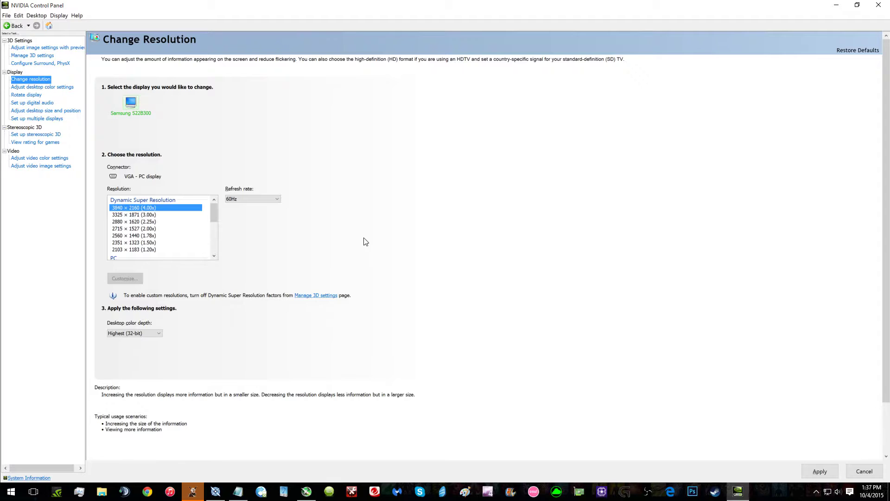
{"action": "left_click", "coordinate": [821, 471]}
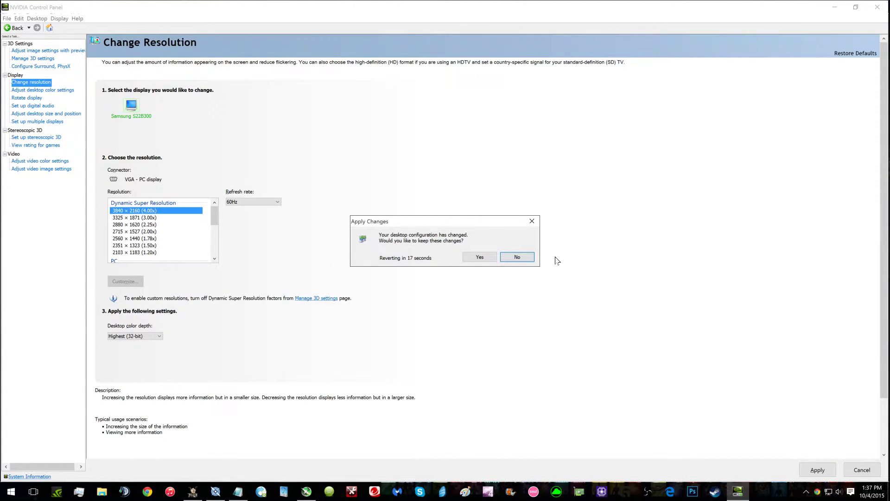
{"action": "key", "text": "alt+Tab"}
{"action": "key", "text": "alt+Tab"}
{"action": "left_click", "coordinate": [482, 257]}
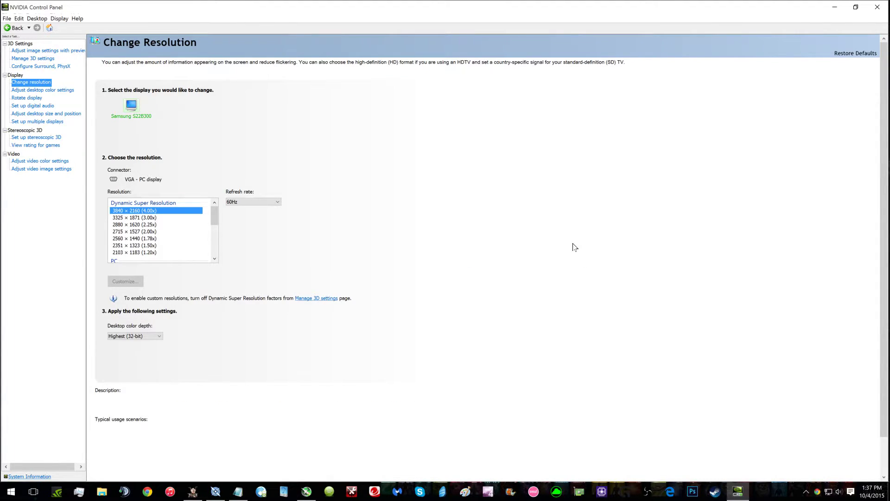
{"action": "key", "text": "alt+Tab"}
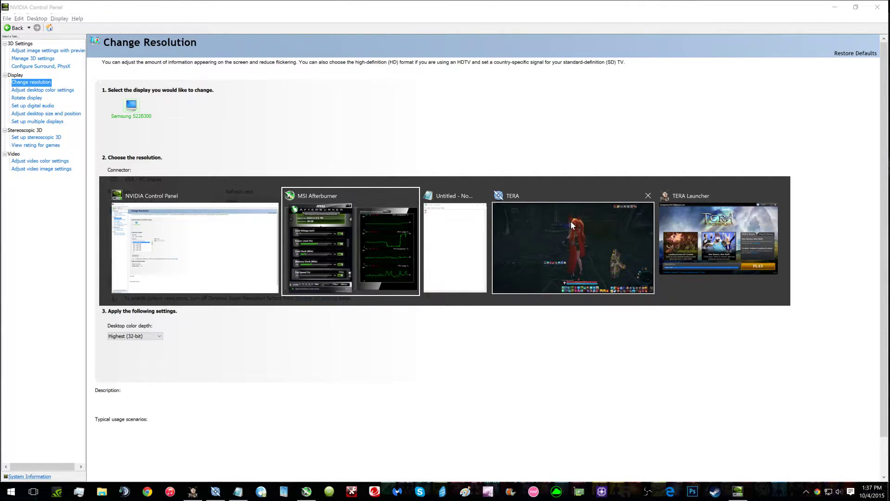
{"action": "left_click", "coordinate": [647, 197]}
Relaunch TERA from the launcher and watch the hardware monitor while it loads.
{"action": "key", "text": "alt+Tab"}
{"action": "key", "text": "alt+Tab"}
{"action": "key", "text": "alt+Tab"}
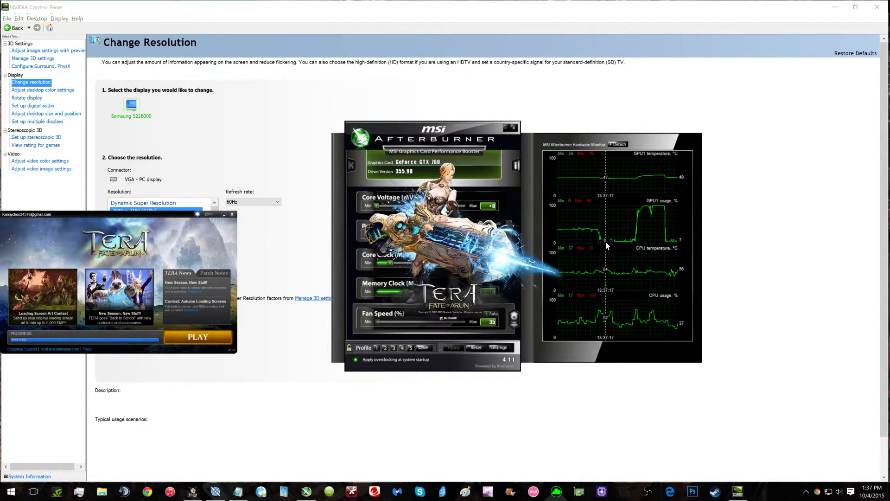
{"action": "left_click", "coordinate": [742, 240]}
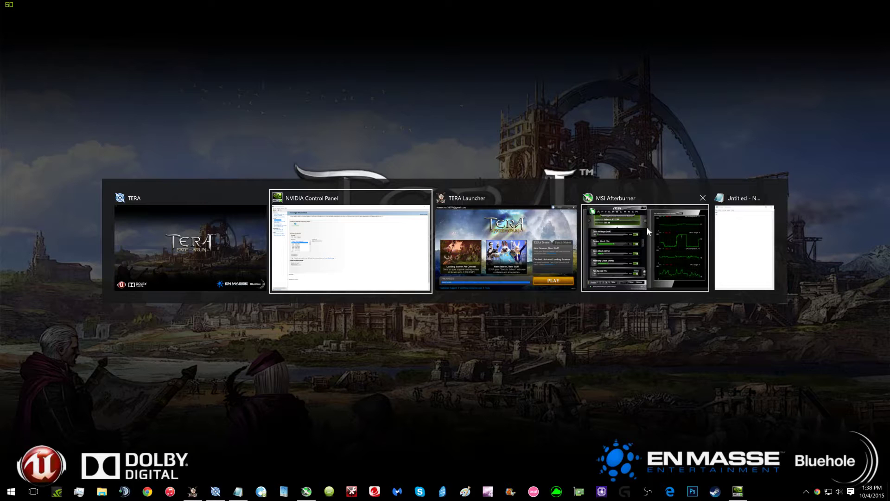
{"action": "left_click", "coordinate": [646, 229]}
{"action": "key", "text": "alt+Tab"}
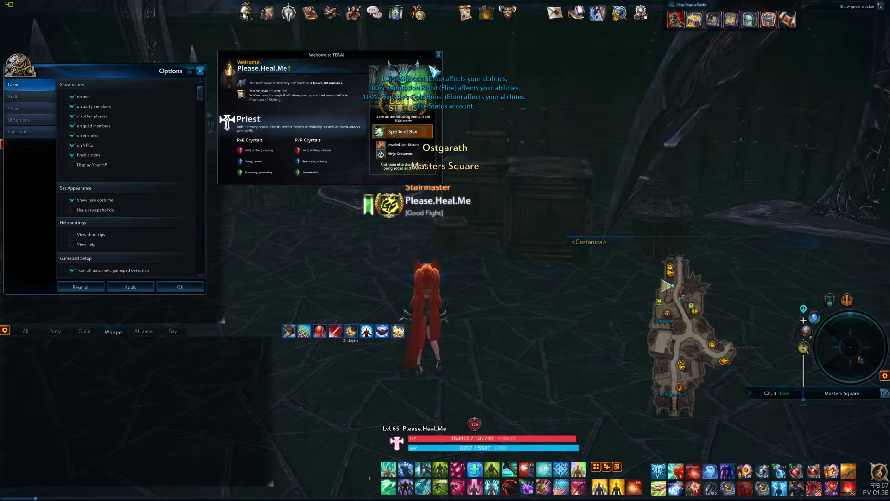
Close the welcome window, confirm the 3840x2160 video resolution, and exit Options.
{"action": "left_click", "coordinate": [439, 55]}
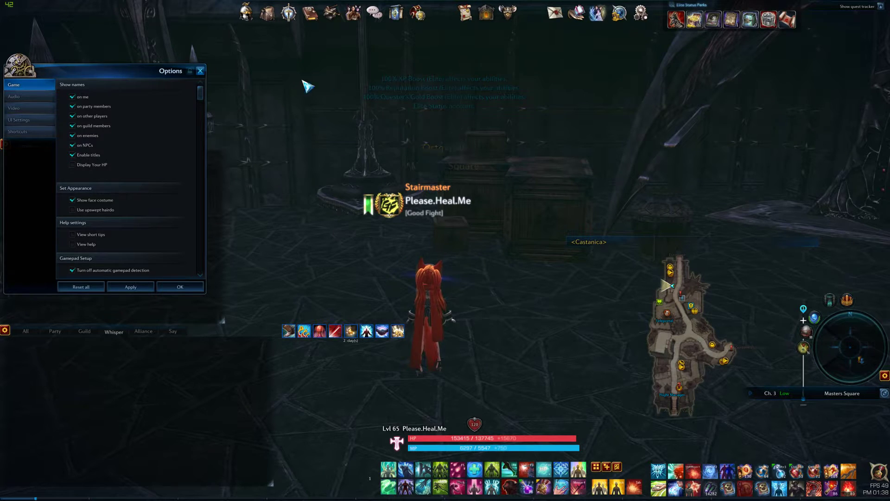
{"action": "left_click", "coordinate": [48, 111]}
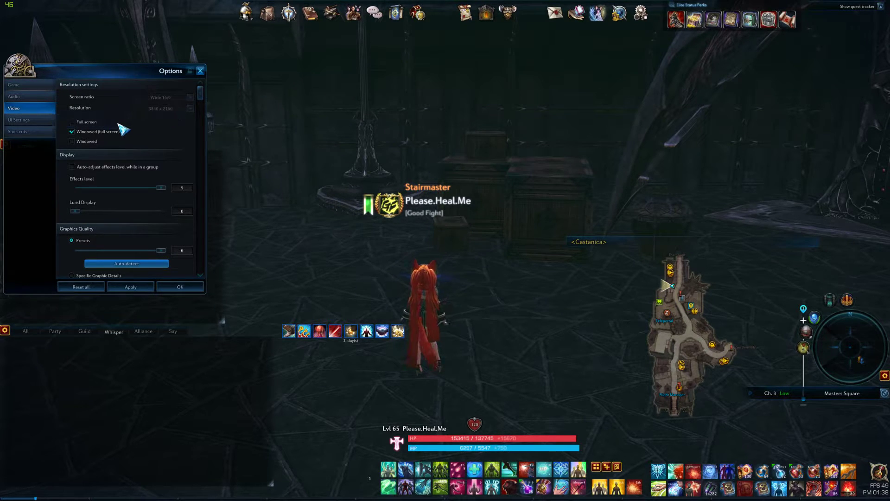
{"action": "left_click", "coordinate": [91, 121]}
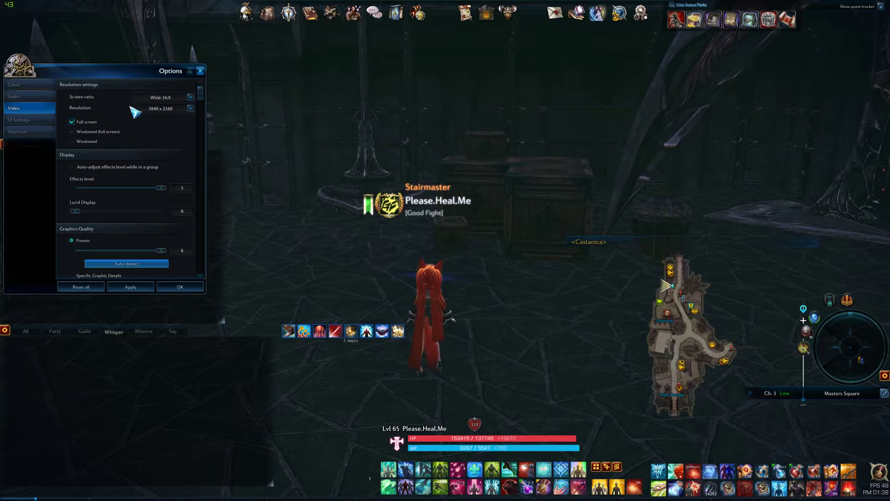
{"action": "left_click", "coordinate": [165, 110]}
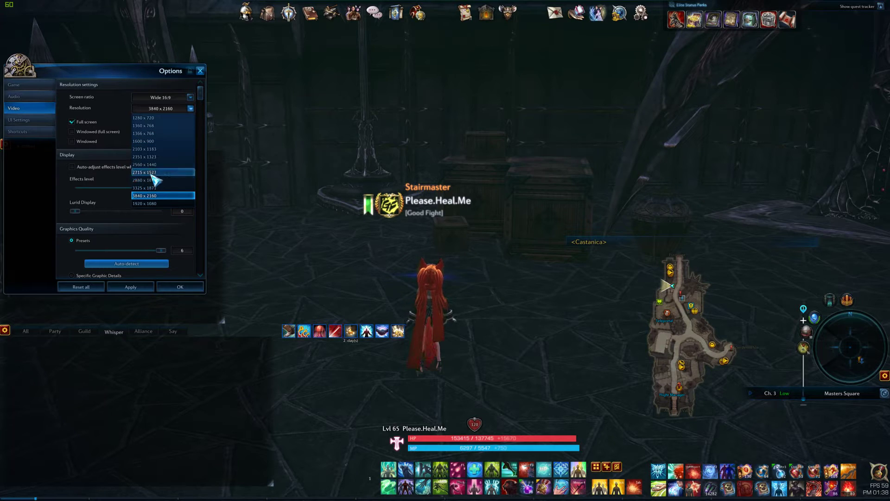
{"action": "key", "text": "Escape"}
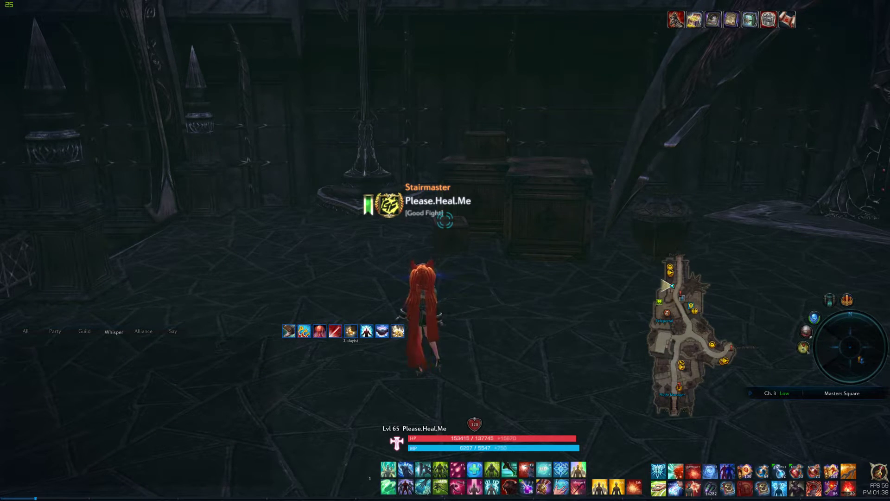
{"action": "key", "text": "alt+Tab"}
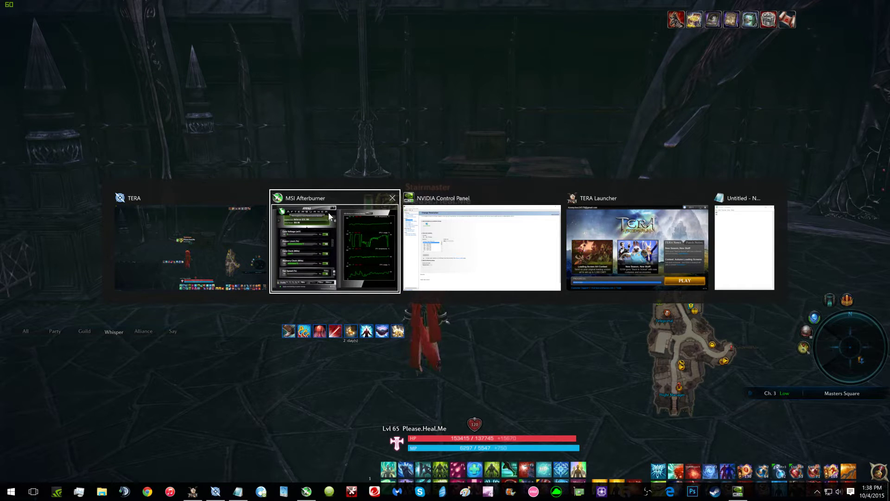
Add GPU readings 60 and 90 to the notes, review the usage graph, and open This PC.
{"action": "left_click", "coordinate": [328, 212]}
{"action": "key", "text": "alt+Tab"}
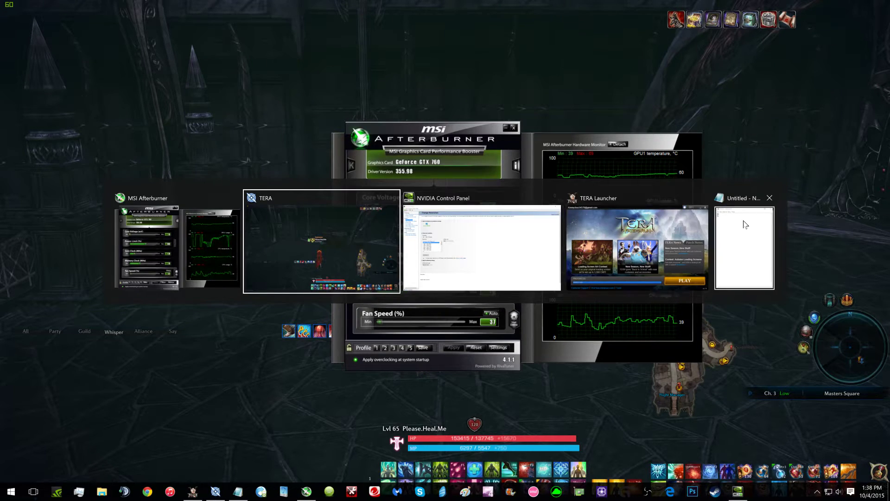
{"action": "left_click", "coordinate": [745, 222]}
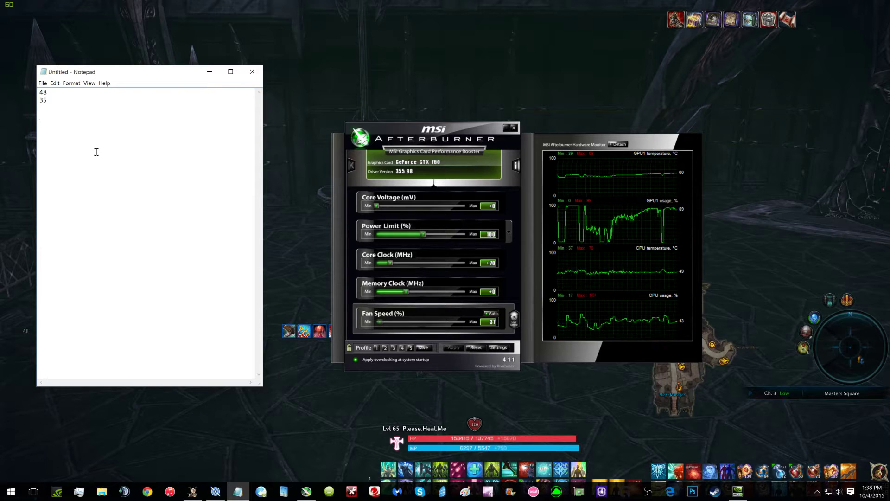
{"action": "type", "text": "60"}
{"action": "key", "text": "Return"}
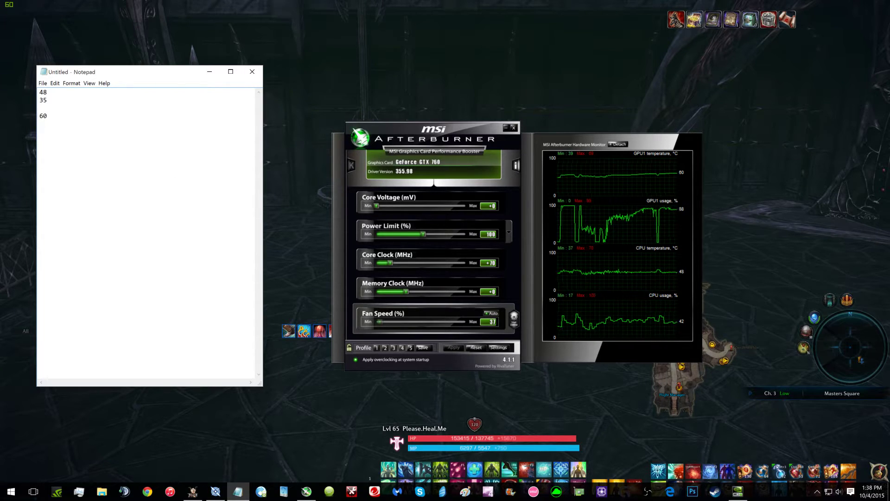
{"action": "type", "text": "90"}
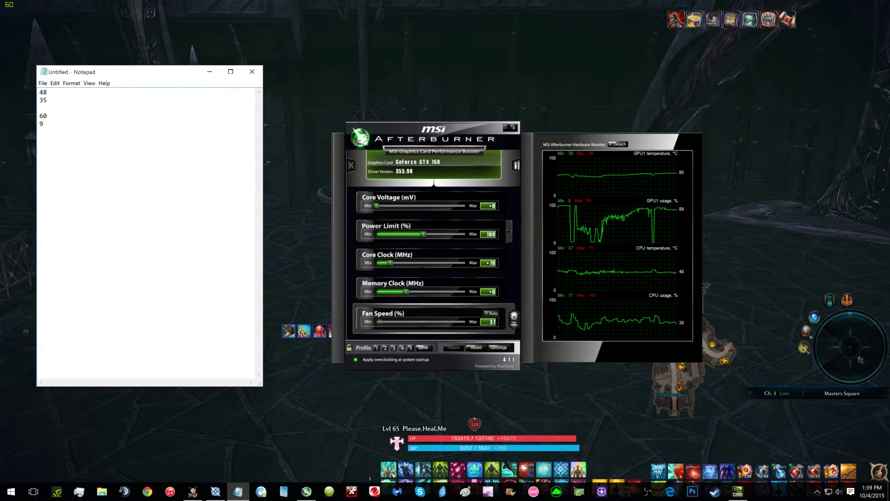
{"action": "key", "text": "Return"}
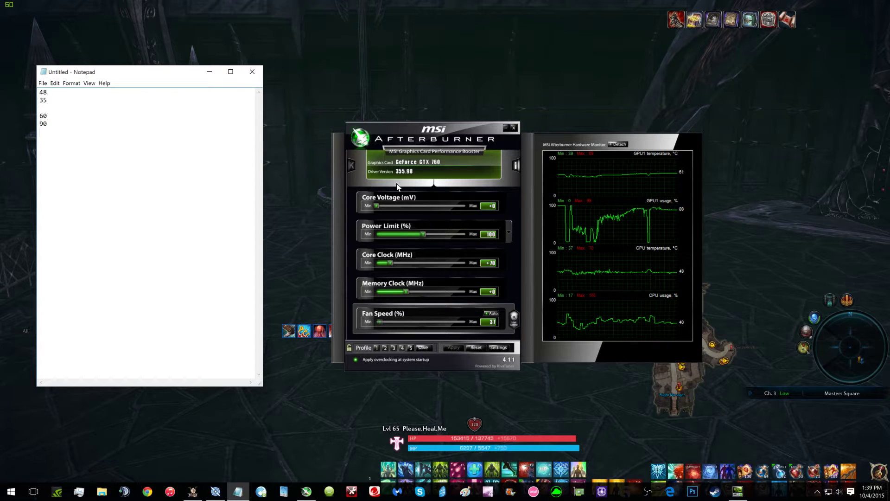
{"action": "left_click", "coordinate": [598, 217]}
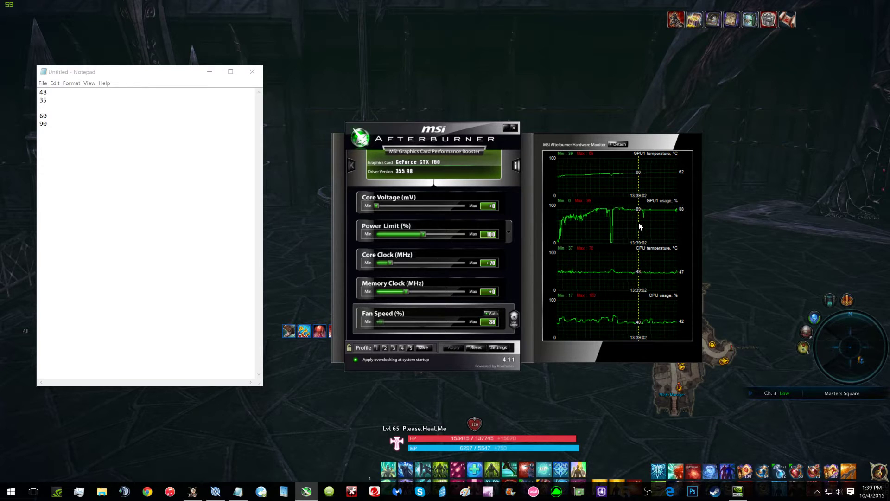
{"action": "left_click", "coordinate": [102, 492]}
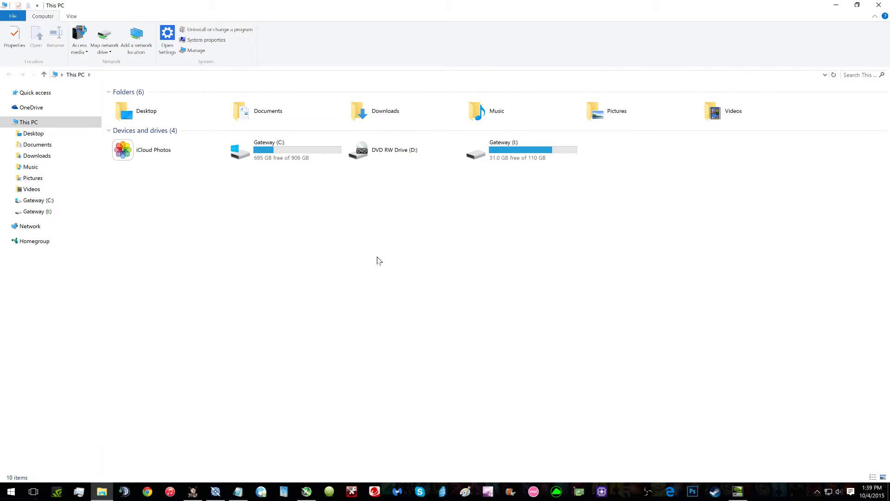
Open TERA_ScreenShot_20151004_133850 from Pictures > TERA_ScreenShots.
{"action": "double_click", "coordinate": [604, 113]}
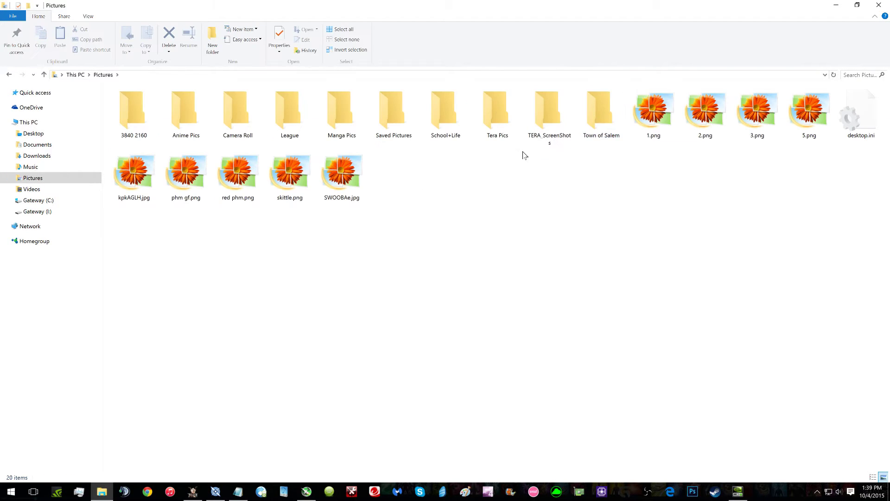
{"action": "double_click", "coordinate": [550, 111]}
{"action": "scroll", "coordinate": [700, 342], "scroll_direction": "down", "scroll_amount": 10}
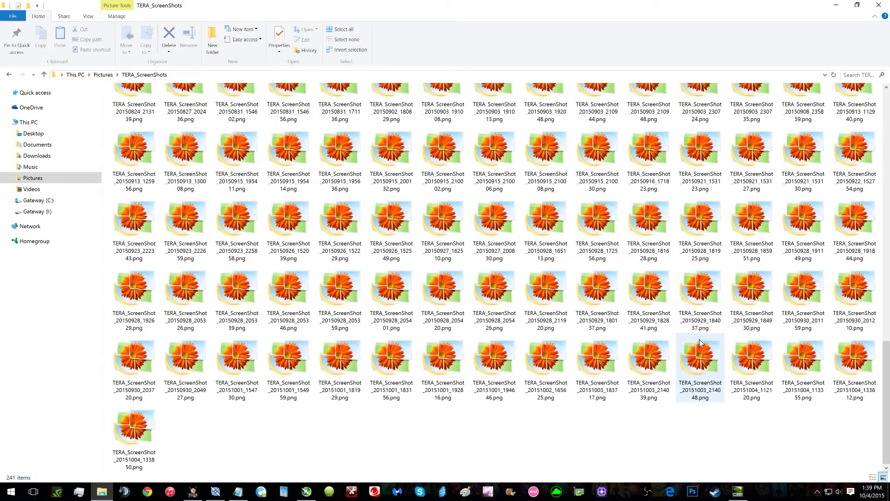
{"action": "double_click", "coordinate": [134, 428]}
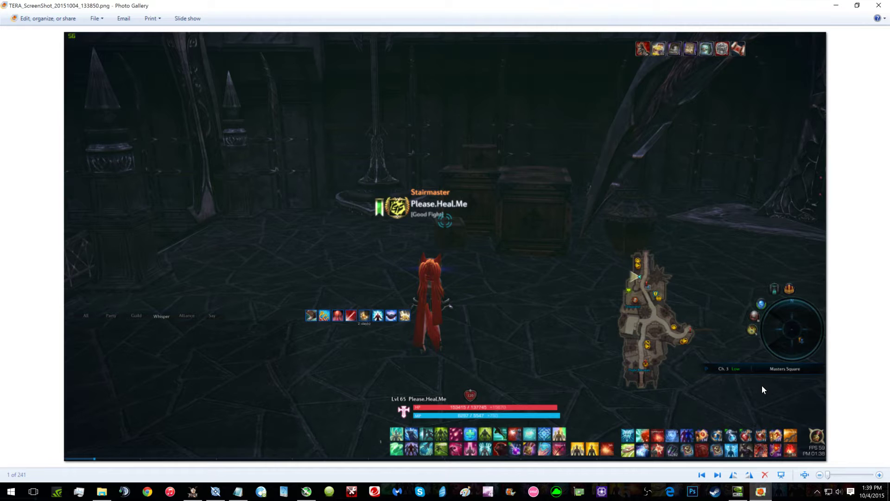
Take a new close-up TERA screenshot (133943), then close Photo Gallery.
{"action": "key", "text": "Right"}
{"action": "key", "text": "Left"}
{"action": "key", "text": "alt+Tab"}
{"action": "left_click", "coordinate": [334, 307]}
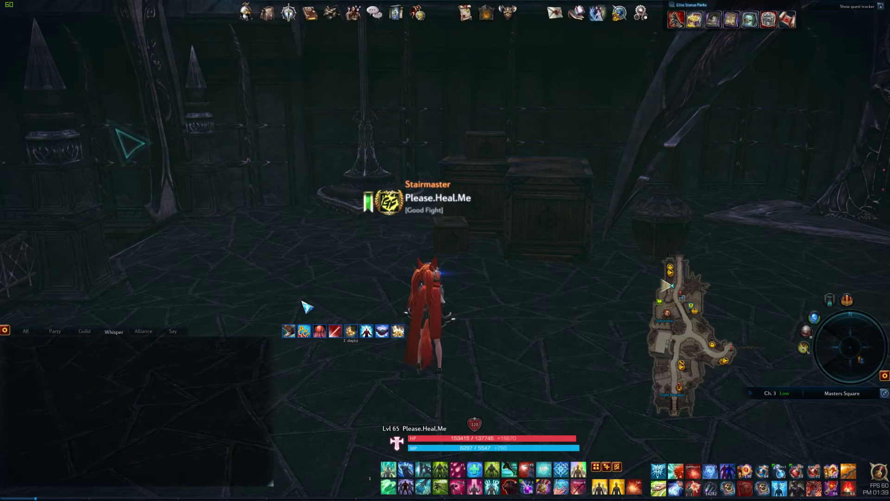
{"action": "scroll", "coordinate": [445, 250], "scroll_direction": "up", "scroll_amount": 3}
{"action": "scroll", "coordinate": [445, 251], "scroll_direction": "up", "scroll_amount": 3}
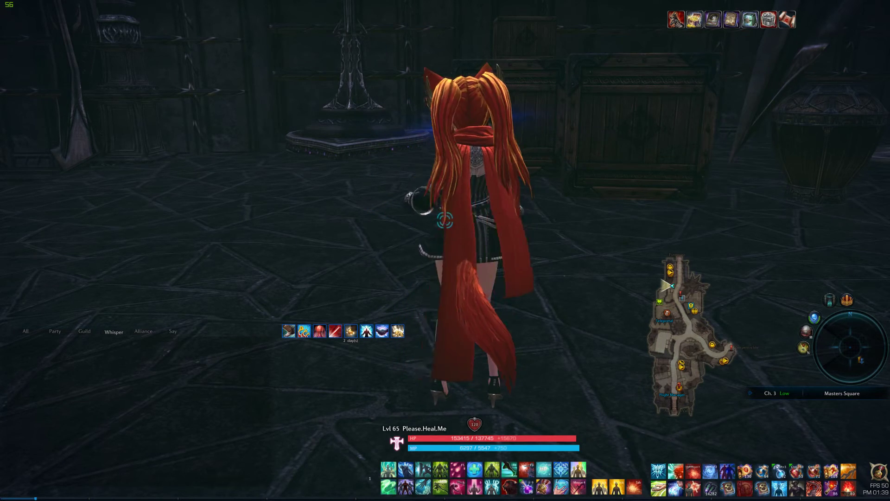
{"action": "key", "text": "alt+Tab"}
{"action": "left_click", "coordinate": [541, 117]}
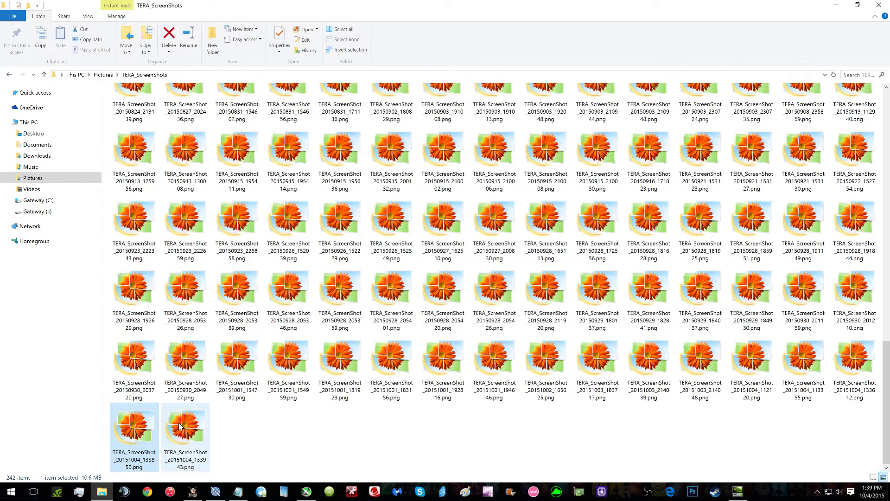
Compare screenshot 133943 with 133612, ending on 133943, then open Razer Synapse mouse settings.
{"action": "double_click", "coordinate": [185, 428]}
{"action": "key", "text": "Left"}
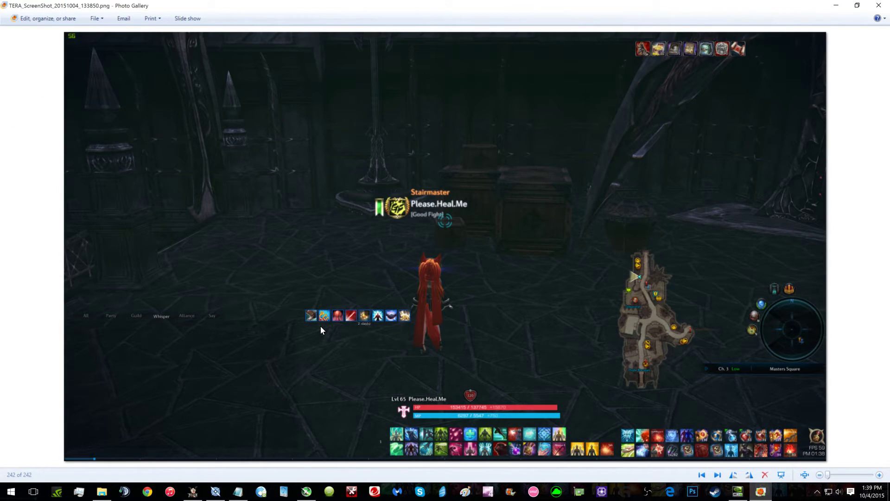
{"action": "key", "text": "Left"}
{"action": "key", "text": "Left"}
{"action": "key", "text": "Left"}
{"action": "key", "text": "Left"}
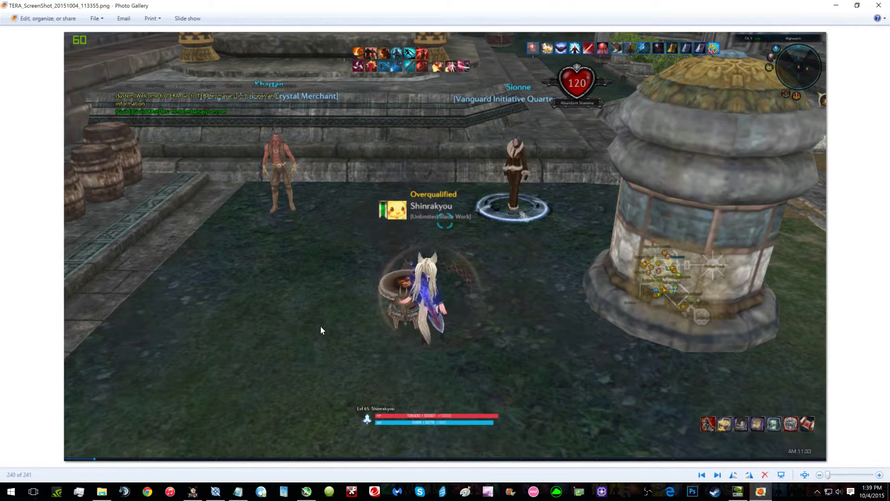
{"action": "key", "text": "Right"}
{"action": "key", "text": "Right"}
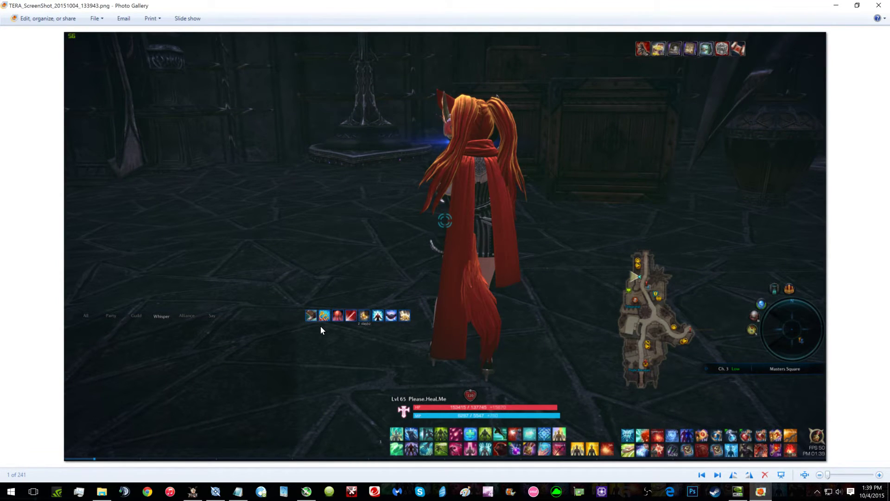
{"action": "key", "text": "Left"}
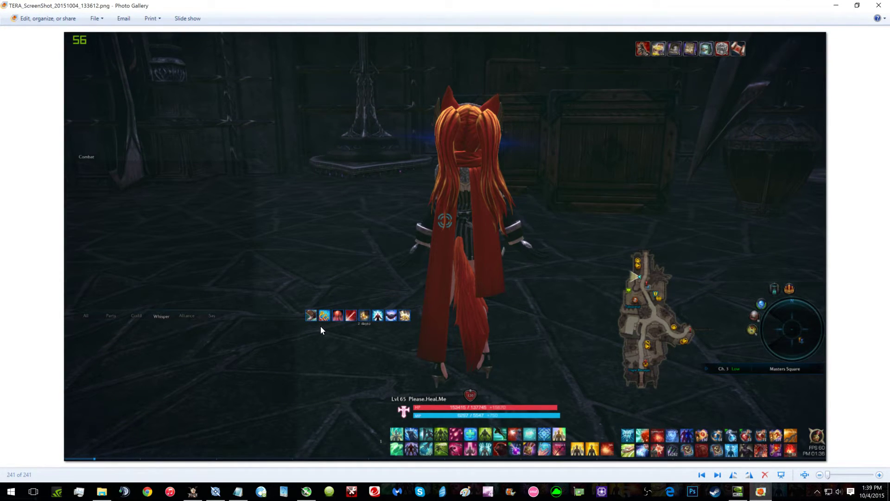
{"action": "key", "text": "Right"}
{"action": "key", "text": "Left"}
{"action": "key", "text": "Right"}
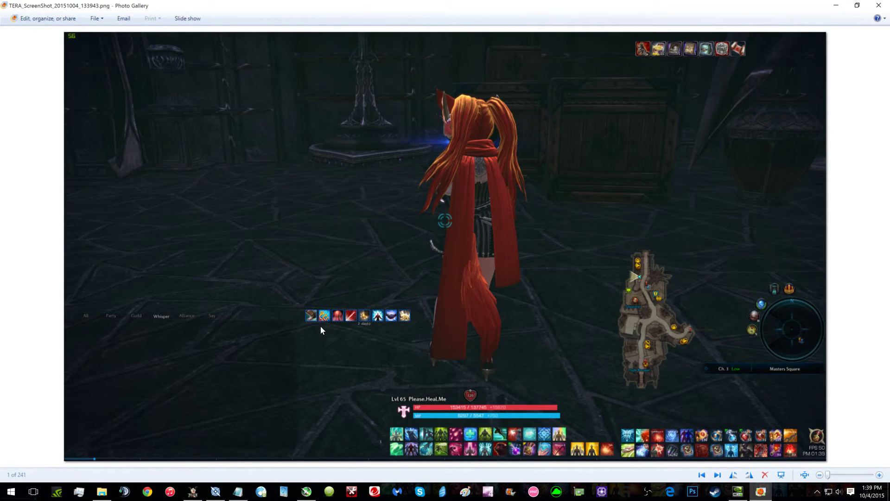
{"action": "key", "text": "Left"}
{"action": "key", "text": "Right"}
{"action": "key", "text": "Left"}
{"action": "key", "text": "Right"}
{"action": "key", "text": "Left"}
{"action": "key", "text": "Right"}
{"action": "key", "text": "Left"}
{"action": "key", "text": "Right"}
{"action": "key", "text": "Left"}
{"action": "key", "text": "Right"}
{"action": "key", "text": "Left"}
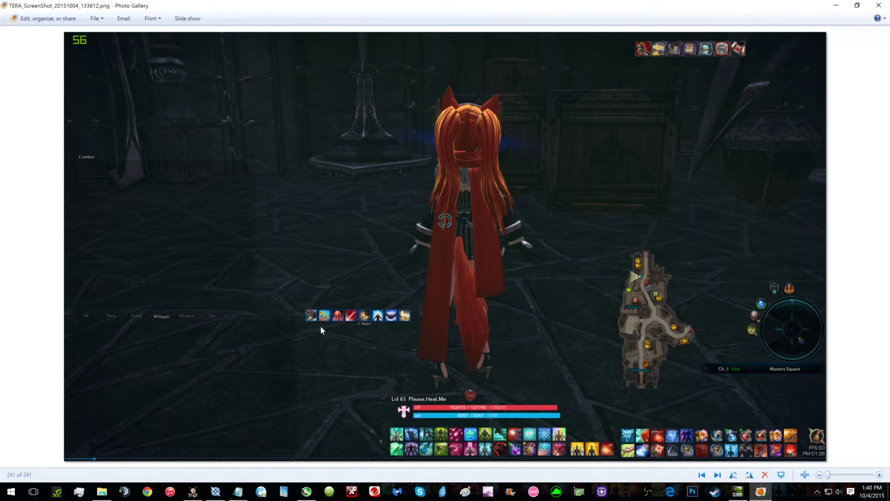
{"action": "key", "text": "Right"}
{"action": "key", "text": "Left"}
{"action": "key", "text": "Right"}
{"action": "key", "text": "Left"}
{"action": "key", "text": "Right"}
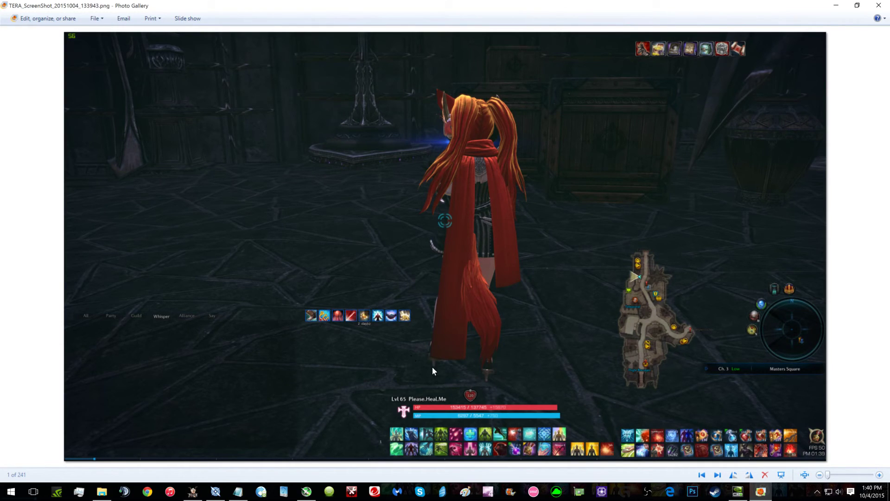
{"action": "left_click", "coordinate": [557, 491]}
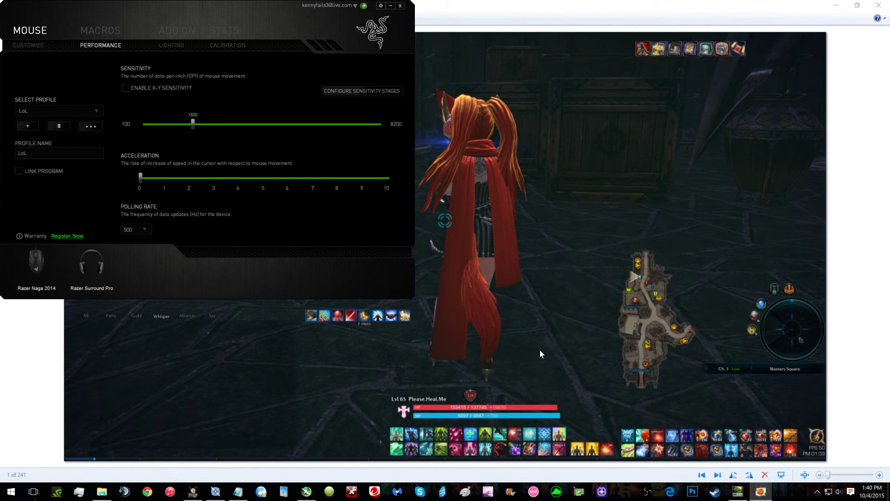